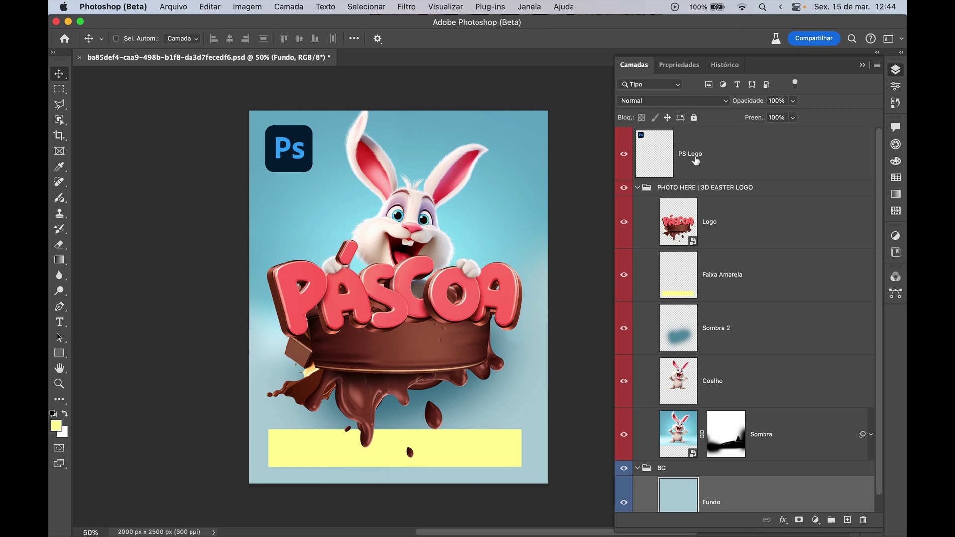
# Step: Enable Move tool Auto-Select with the target set to Layer (Camada) rather than Group
pyautogui.scroll(-1, 735, 225)
pyautogui.scroll(1, 734, 224)
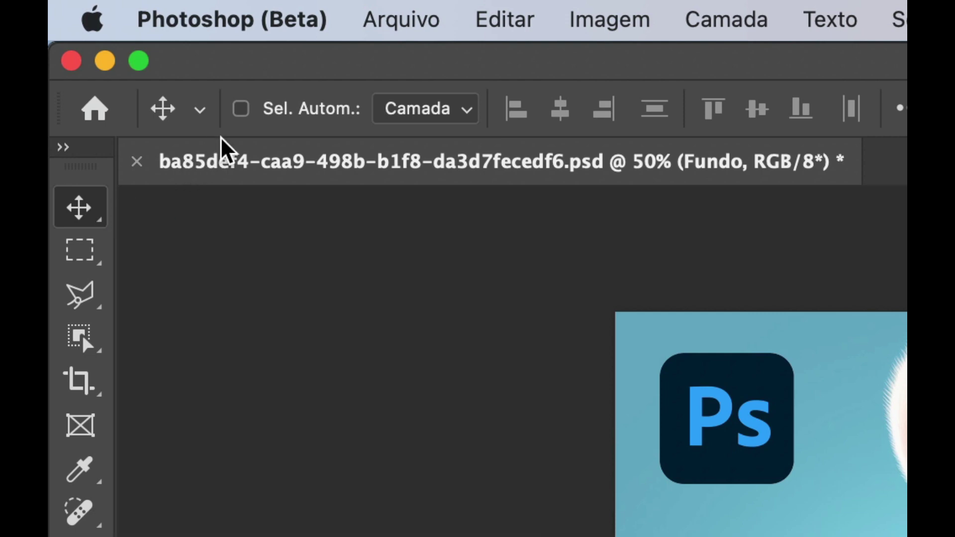
pyautogui.moveTo(116, 37)
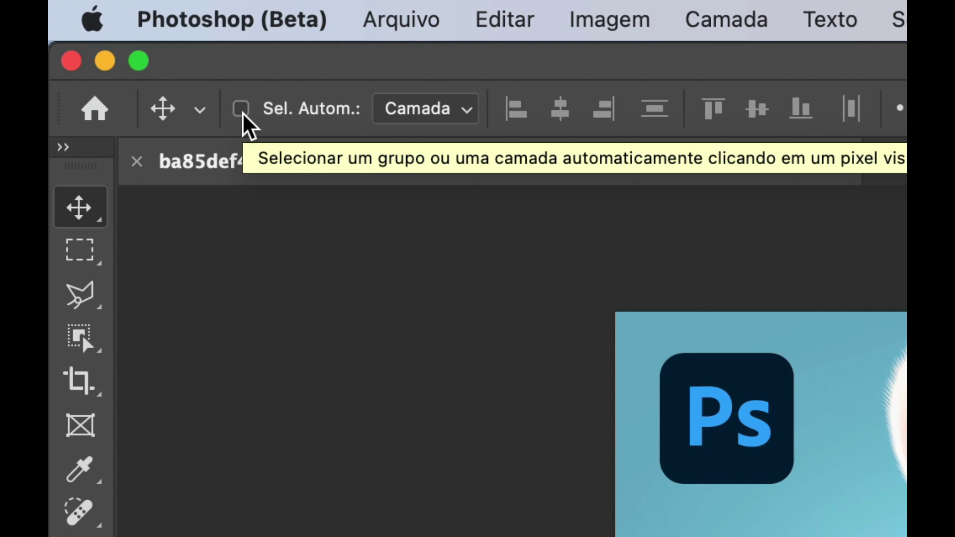
pyautogui.click(241, 109)
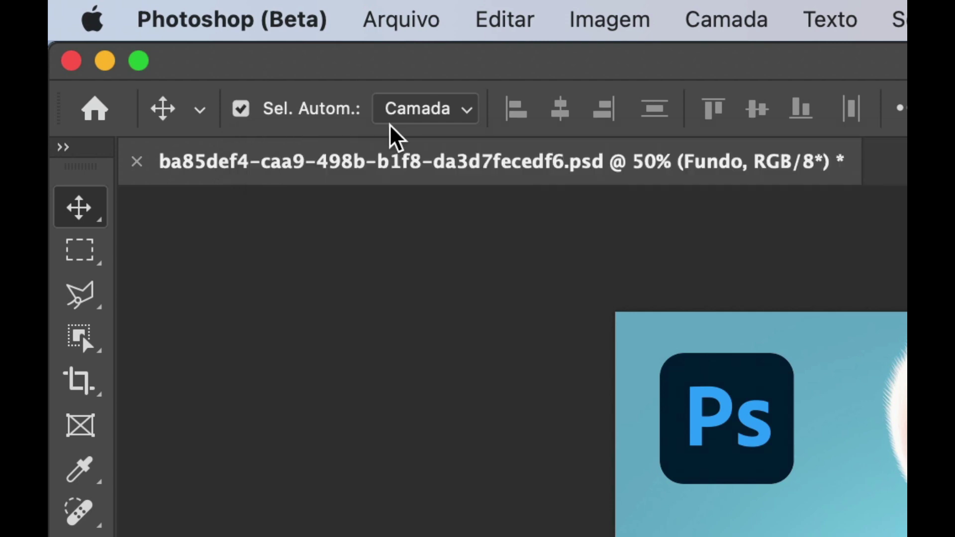
pyautogui.click(446, 113)
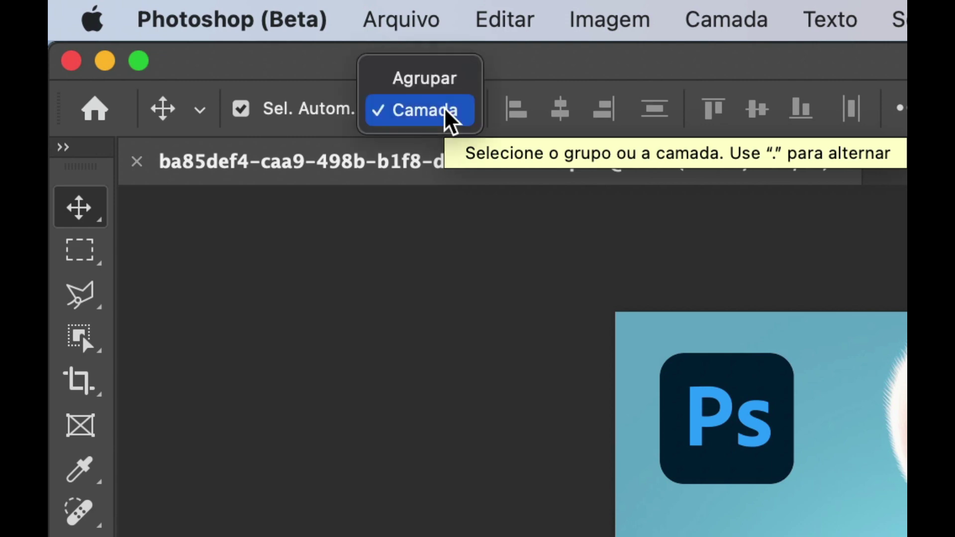
pyautogui.click(418, 112)
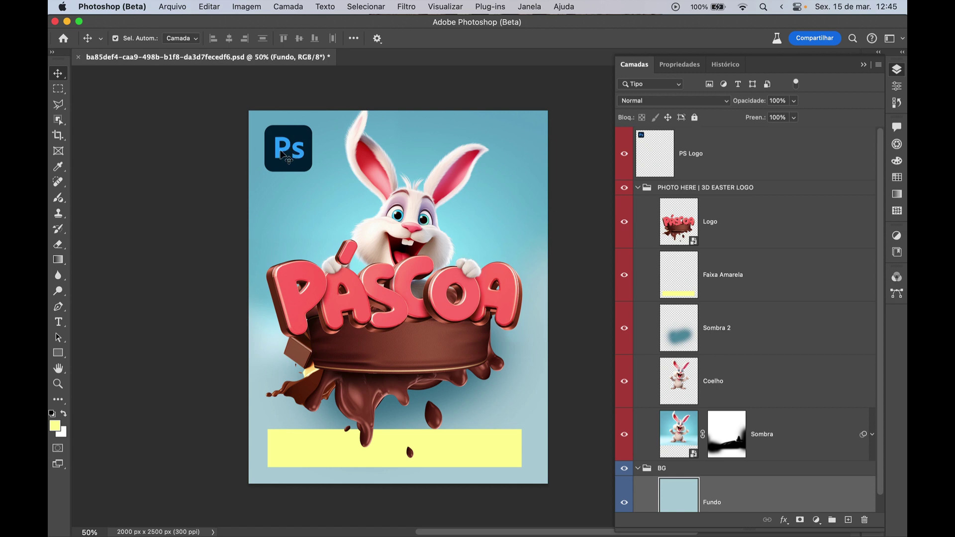
# Step: Select the PS Logo, Coelho, then Faixa Amarela layers by clicking each element on the poster
pyautogui.click(730, 164)
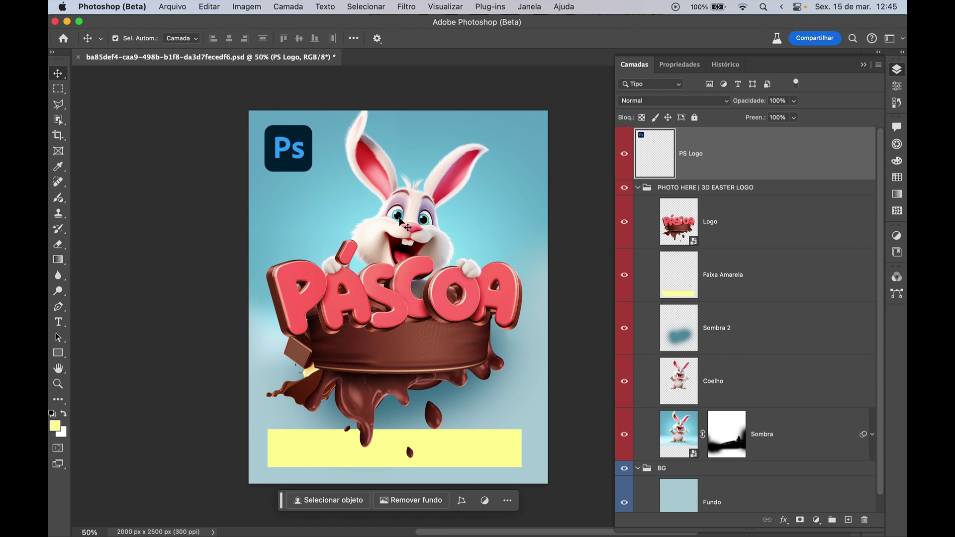
pyautogui.click(407, 228)
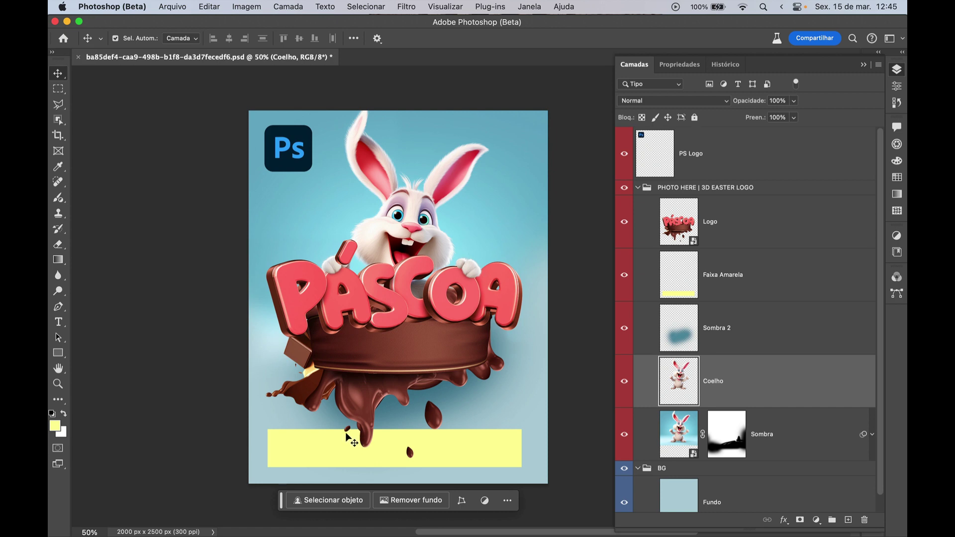
pyautogui.click(346, 438)
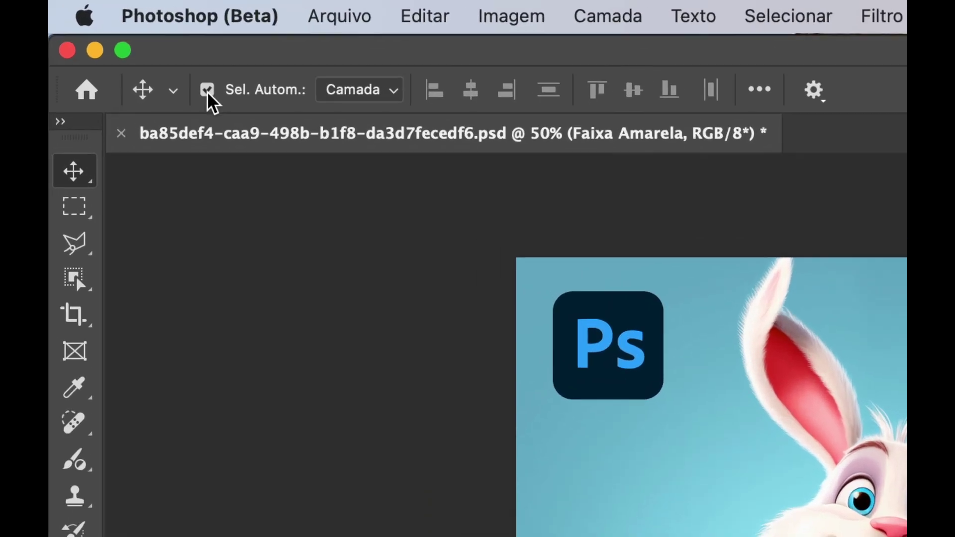
# Step: Uncheck Auto-Select (Sel. Autom.) for the Move tool, leaving Faixa Amarela active
pyautogui.click(208, 95)
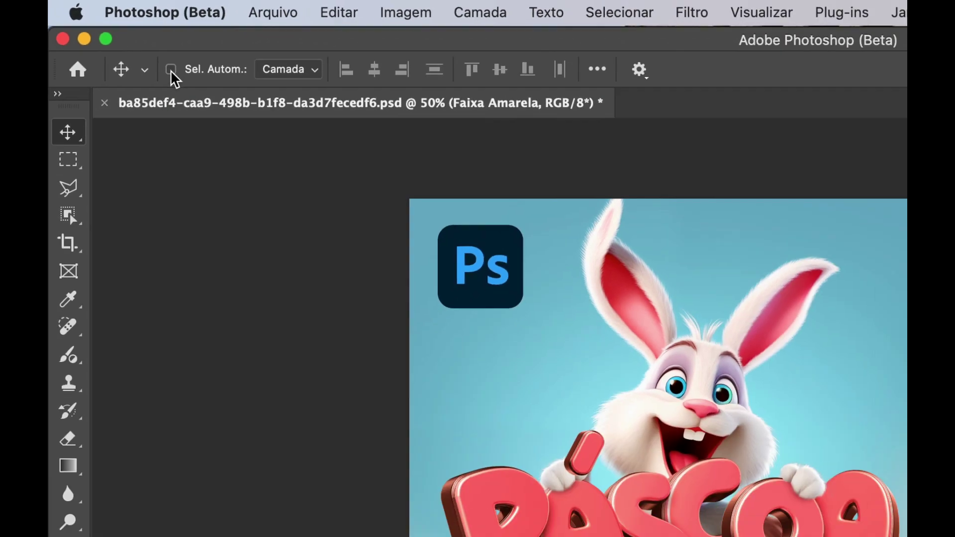
pyautogui.click(284, 159)
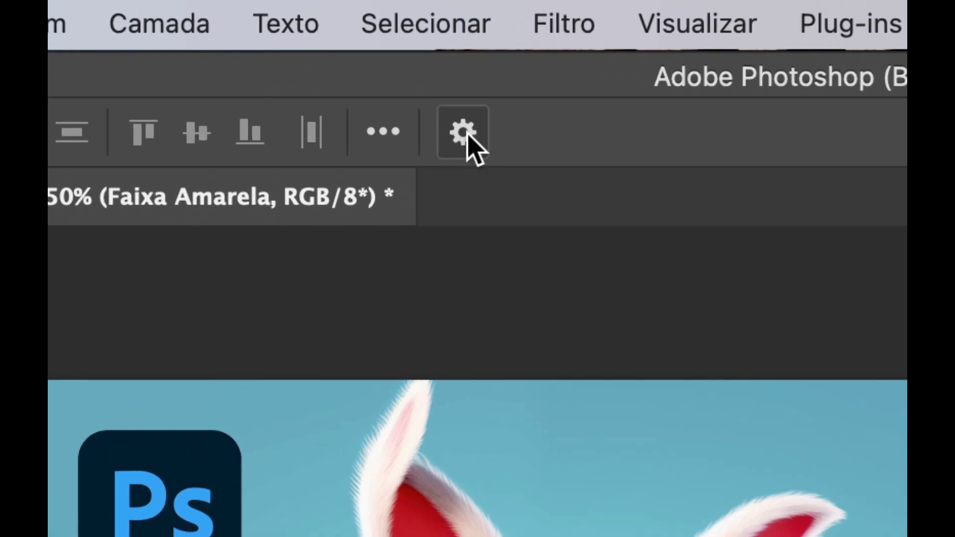
# Step: In the Move tool gear menu, enable Show Layer Bounds on Hover, Expand Layer Group on Click, and Show Hover Bounds in Layers
pyautogui.click(468, 141)
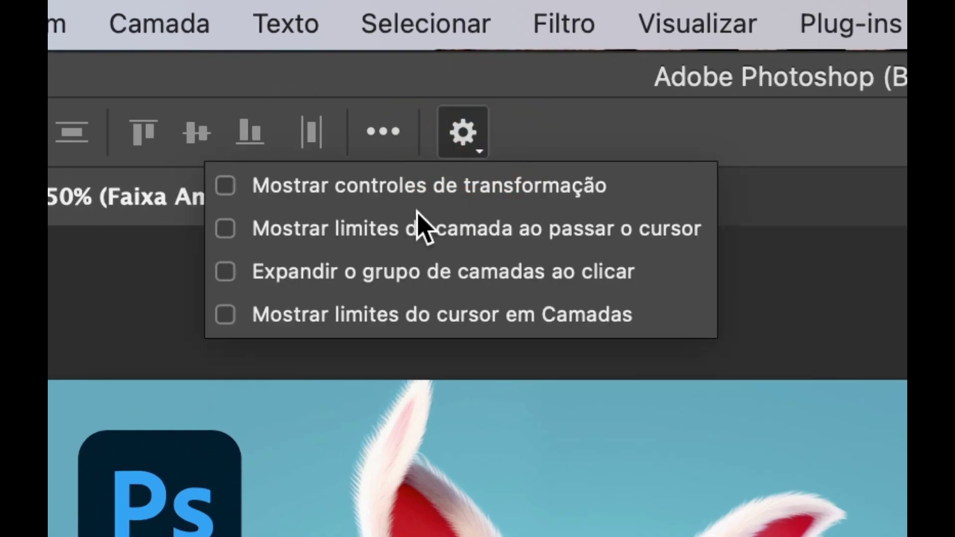
pyautogui.click(227, 230)
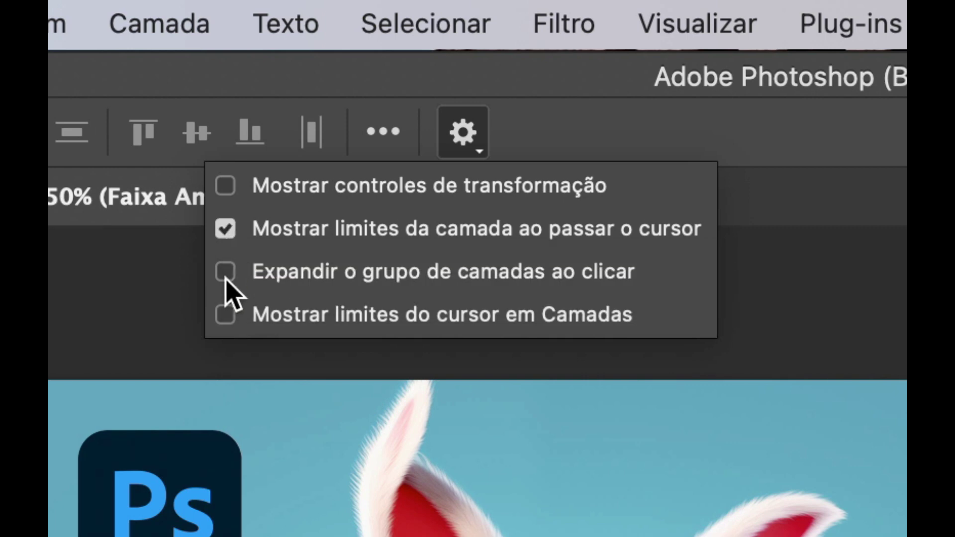
pyautogui.moveTo(226, 274)
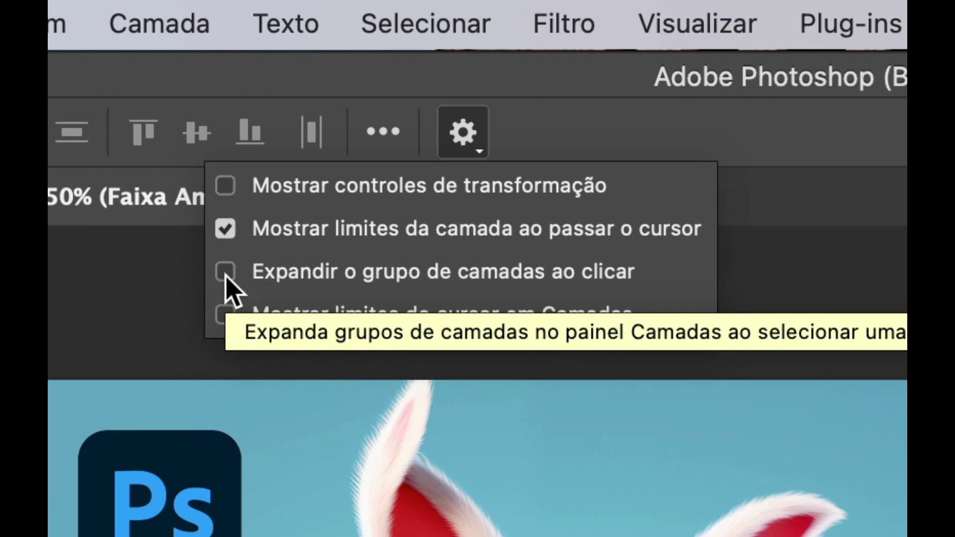
pyautogui.click(227, 272)
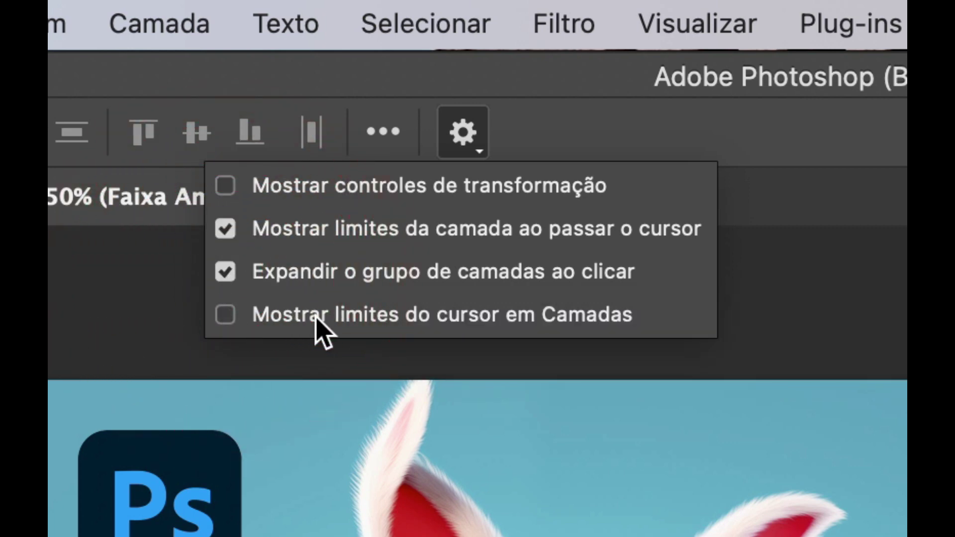
pyautogui.moveTo(228, 317)
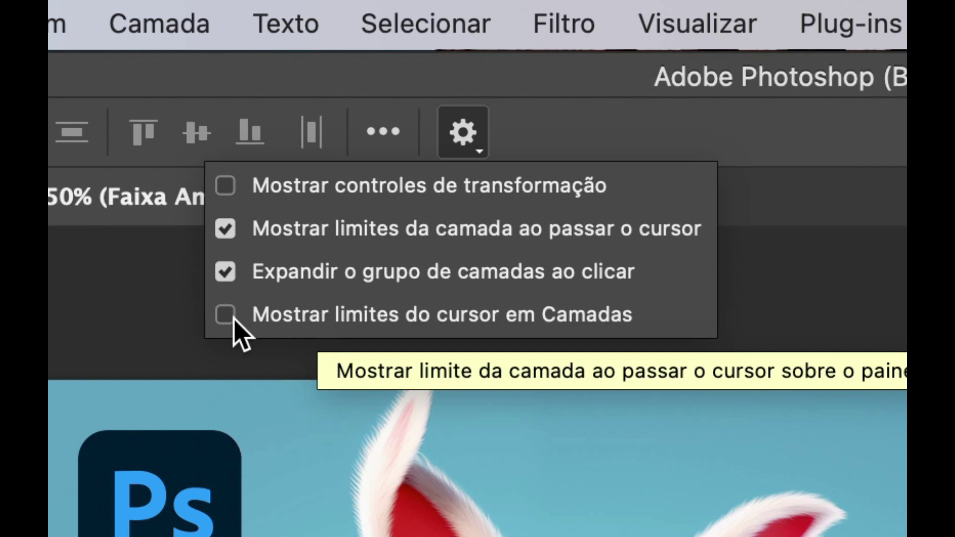
pyautogui.click(225, 316)
pyautogui.click(324, 26)
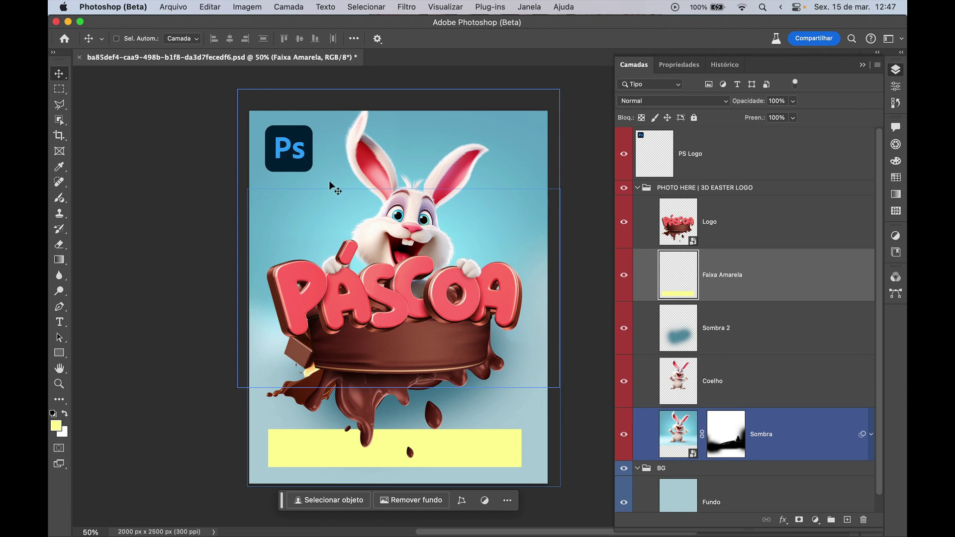
pyautogui.keyDown('super'); pyautogui.click(294, 161); pyautogui.keyUp('super')
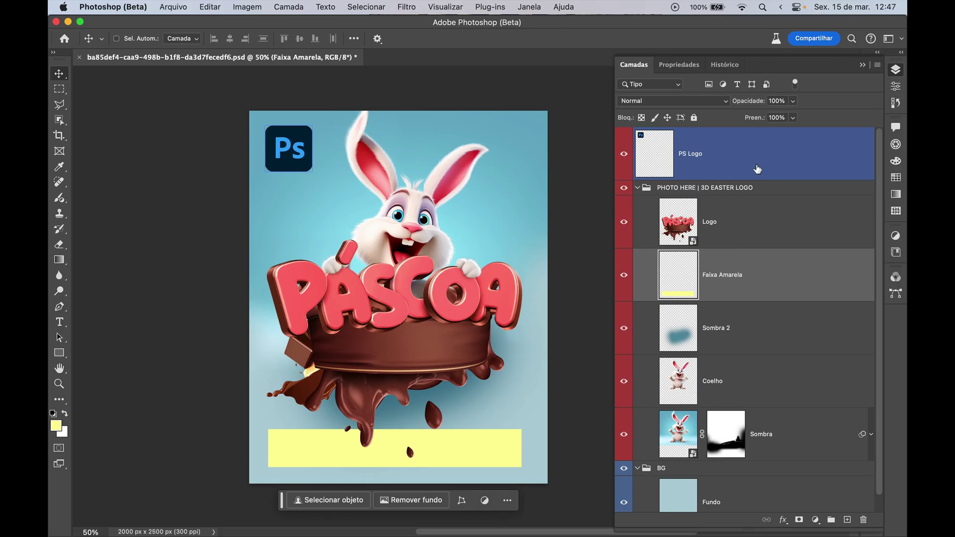
pyautogui.click(735, 275)
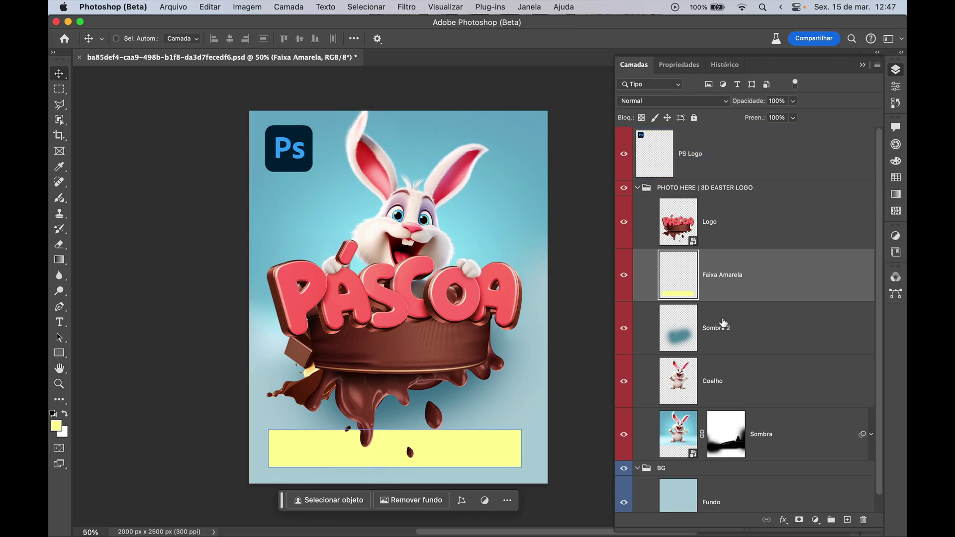
pyautogui.click(732, 321)
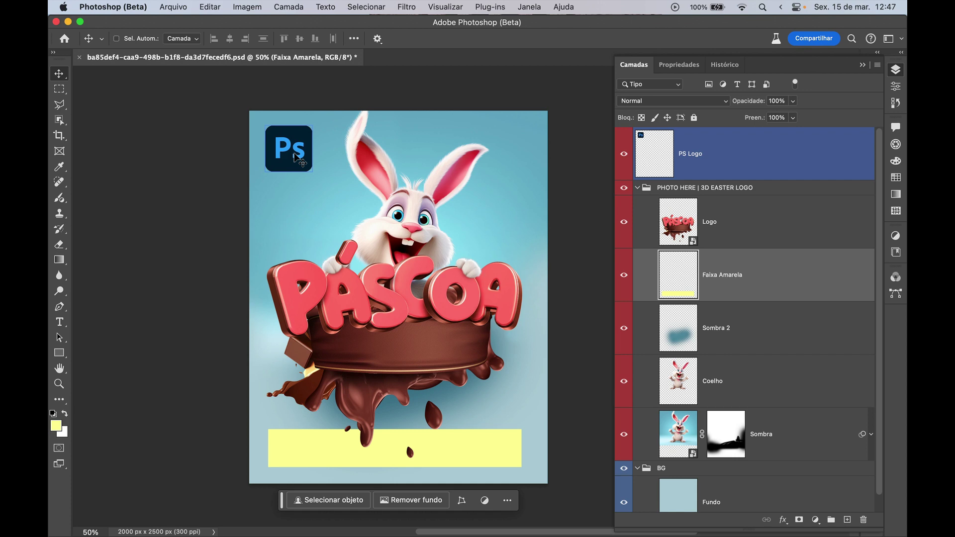
# Step: Hide and re-show the PS Logo layer, then select the Coelho bunny layer
pyautogui.click(711, 155)
pyautogui.click(624, 156)
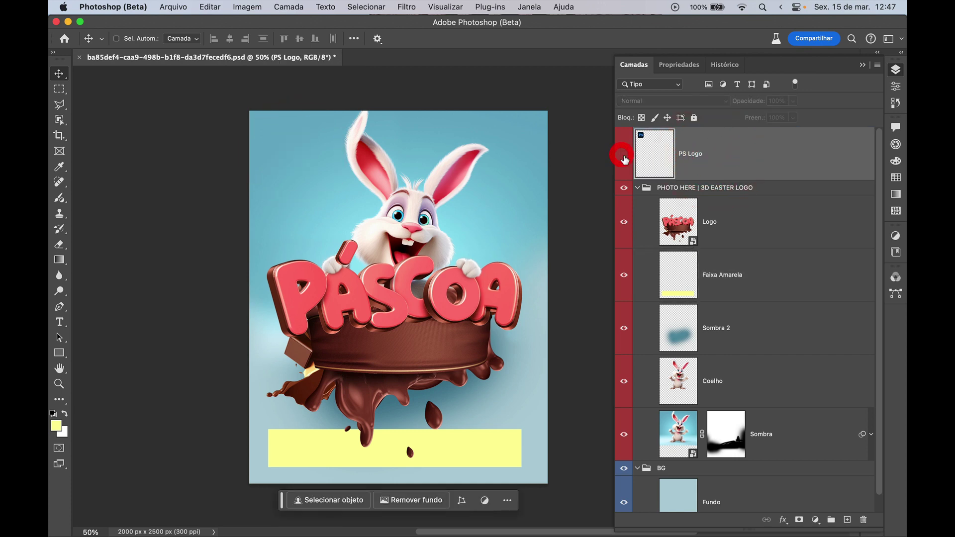
pyautogui.click(624, 154)
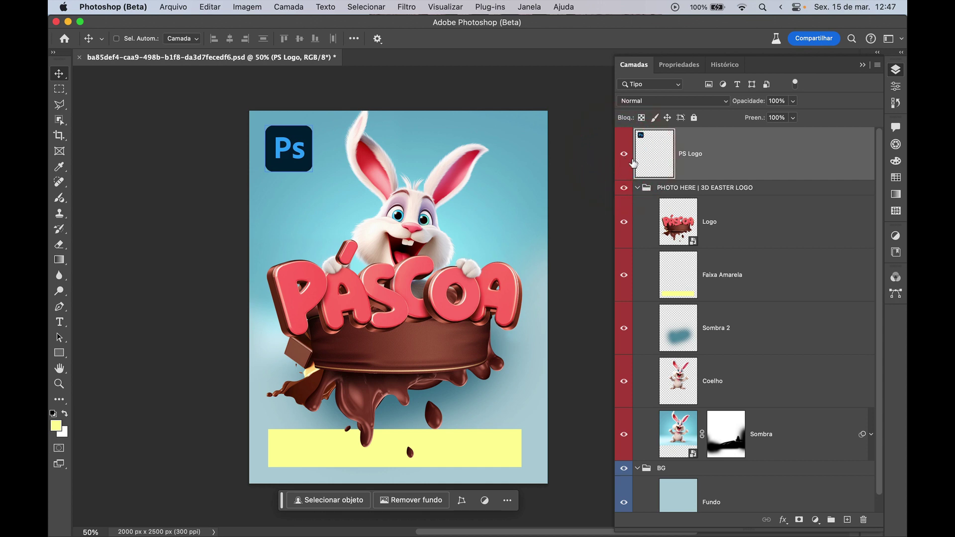
pyautogui.keyDown('super'); pyautogui.click(443, 217); pyautogui.keyUp('super')
pyautogui.keyDown('super'); pyautogui.click(412, 240); pyautogui.keyUp('super')
# Step: Collapse and re-expand the PHOTO HERE | 3D EASTER LOGO group, then pick Coelho from the poster
pyautogui.click(647, 188)
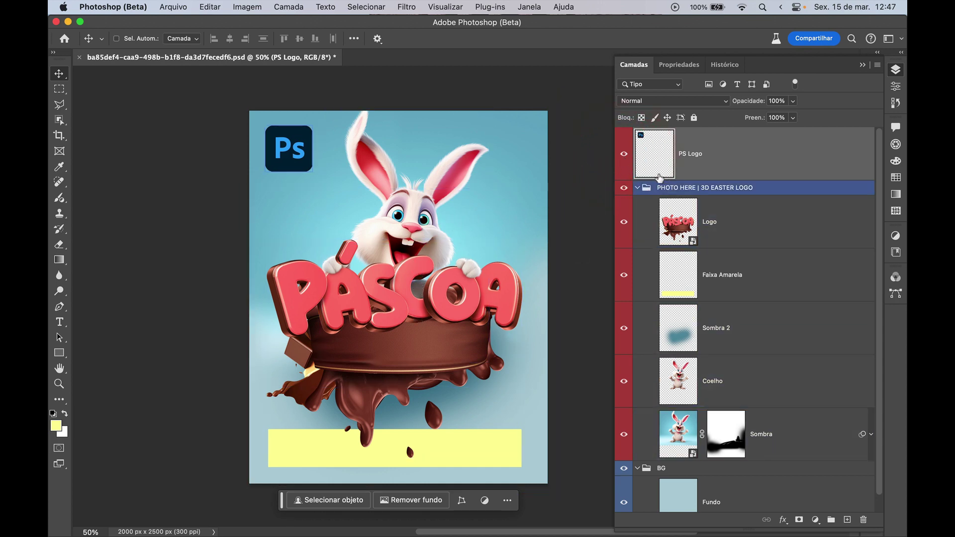
pyautogui.click(638, 188)
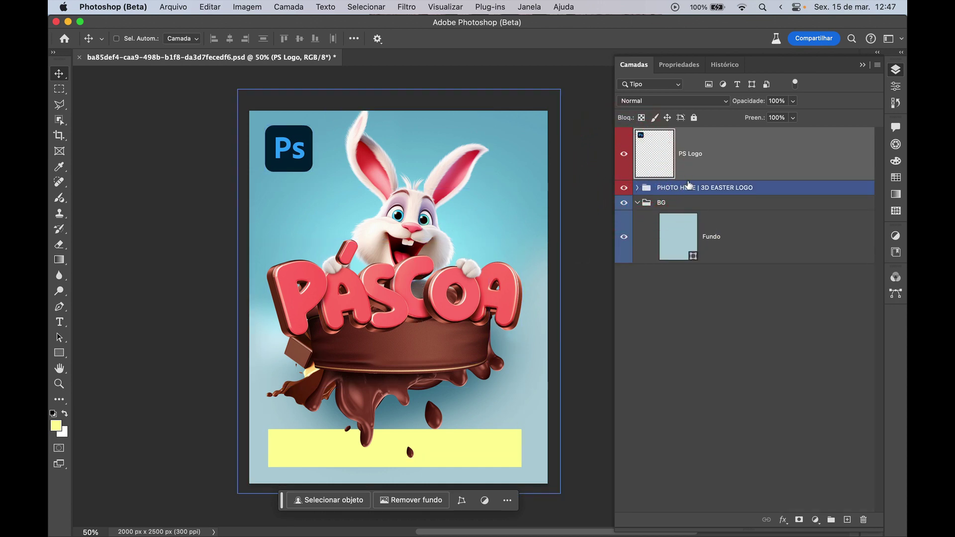
pyautogui.click(646, 237)
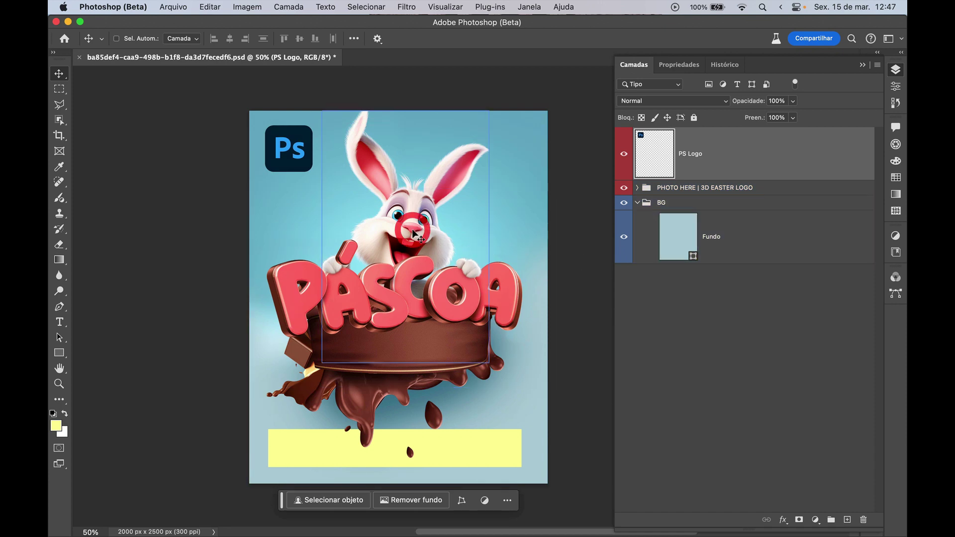
pyautogui.click(647, 189)
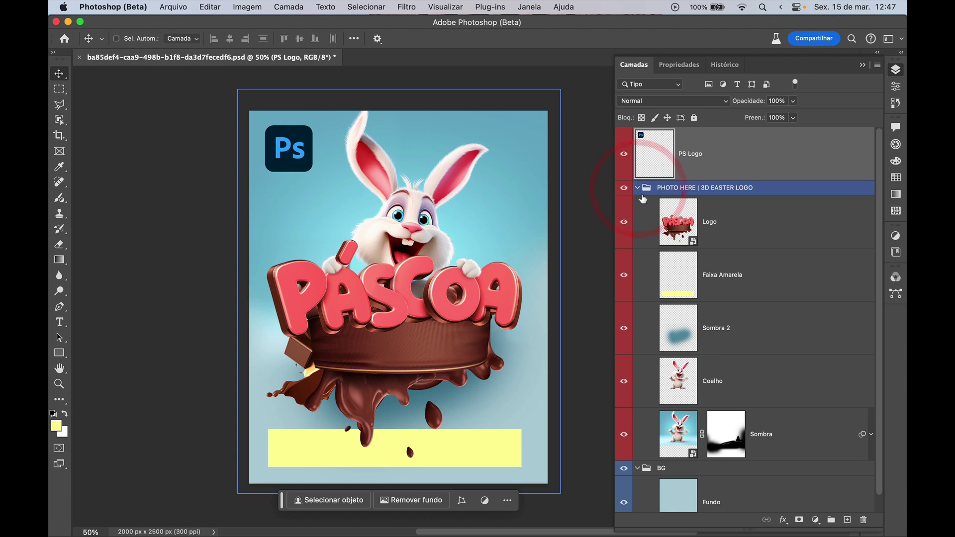
pyautogui.click(689, 256)
pyautogui.keyDown('ctrl'); pyautogui.click(483, 226); pyautogui.keyUp('ctrl')
pyautogui.keyDown('ctrl'); pyautogui.click(416, 225); pyautogui.keyUp('ctrl')
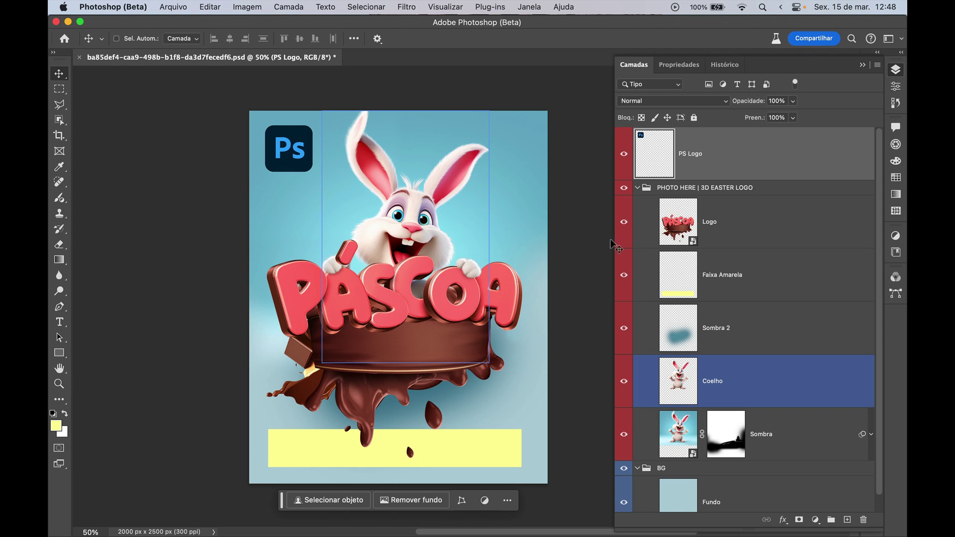
# Step: Pick the Coelho, PÁSCOA Logo and Sombra 2 layers by clicking the bunny, logo and shadow
pyautogui.keyDown('ctrl'); pyautogui.click(425, 240); pyautogui.keyUp('ctrl')
pyautogui.keyDown('ctrl'); pyautogui.click(431, 248); pyautogui.keyUp('ctrl')
pyautogui.keyDown('ctrl'); pyautogui.click(423, 276); pyautogui.keyUp('ctrl')
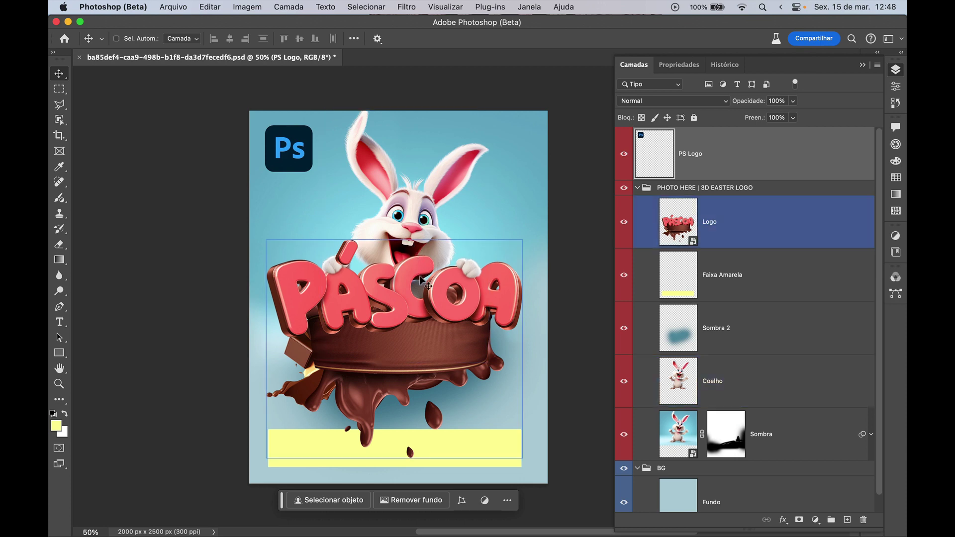
pyautogui.keyDown('ctrl'); pyautogui.click(422, 282); pyautogui.keyUp('ctrl')
pyautogui.keyDown('ctrl'); pyautogui.click(418, 318); pyautogui.keyUp('ctrl')
pyautogui.keyDown('ctrl'); pyautogui.click(325, 423); pyautogui.keyUp('ctrl')
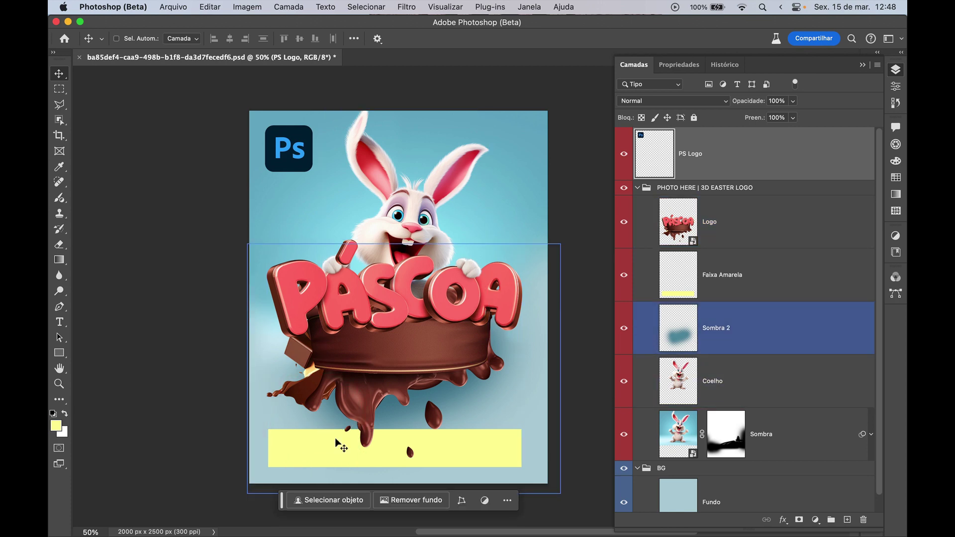
# Step: Deselect, then pick the Faixa Amarela band and the PÁSCOA Logo layers from the poster
pyautogui.keyDown('ctrl'); pyautogui.click(239, 448); pyautogui.keyUp('ctrl')
pyautogui.keyDown('ctrl'); pyautogui.click(308, 418); pyautogui.keyUp('ctrl')
pyautogui.keyDown('ctrl'); pyautogui.click(341, 449); pyautogui.keyUp('ctrl')
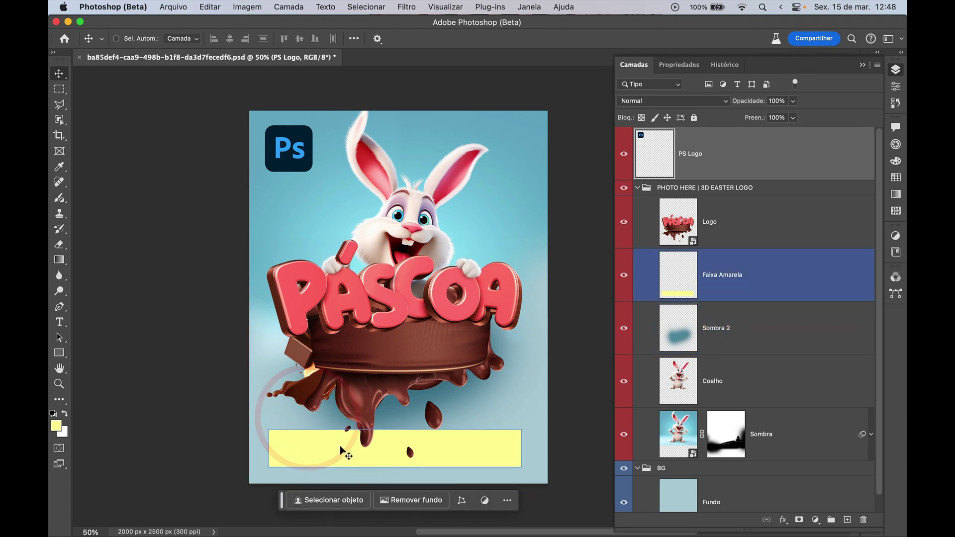
pyautogui.keyDown('ctrl'); pyautogui.click(341, 448); pyautogui.keyUp('ctrl')
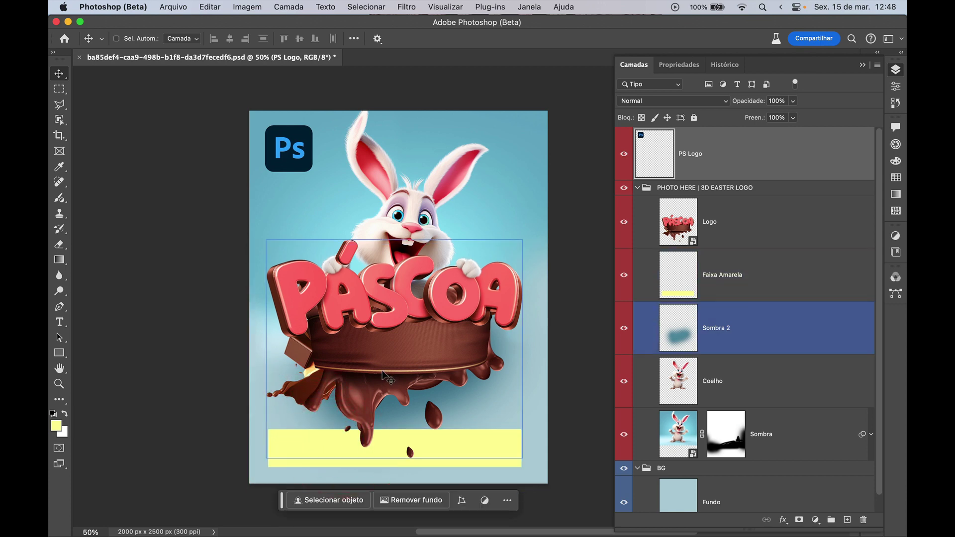
pyautogui.keyDown('ctrl'); pyautogui.click(391, 324); pyautogui.keyUp('ctrl')
# Step: Alternate picking the Coelho and PÁSCOA Logo layers from the poster, ending on Faixa Amarela
pyautogui.keyDown('ctrl'); pyautogui.click(422, 237); pyautogui.keyUp('ctrl')
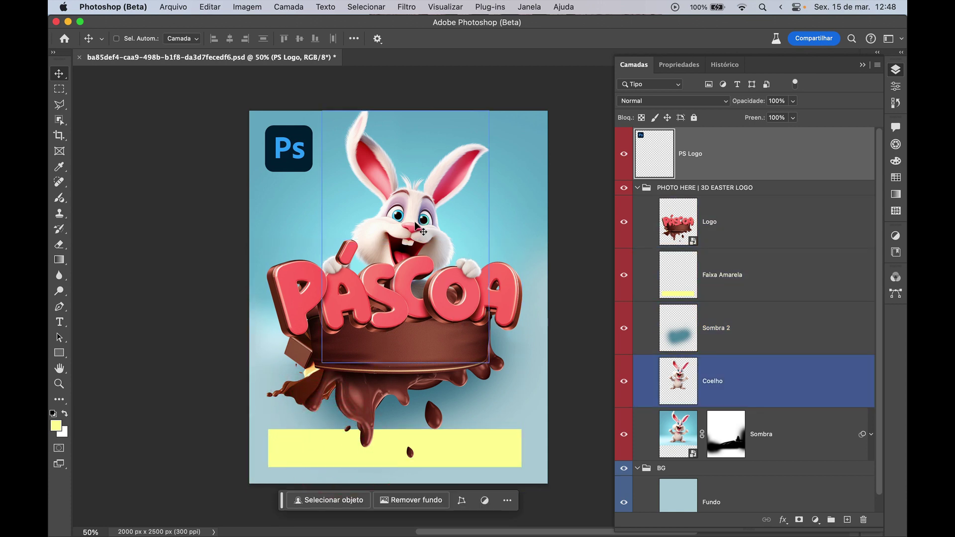
pyautogui.keyDown('ctrl'); pyautogui.click(455, 298); pyautogui.keyUp('ctrl')
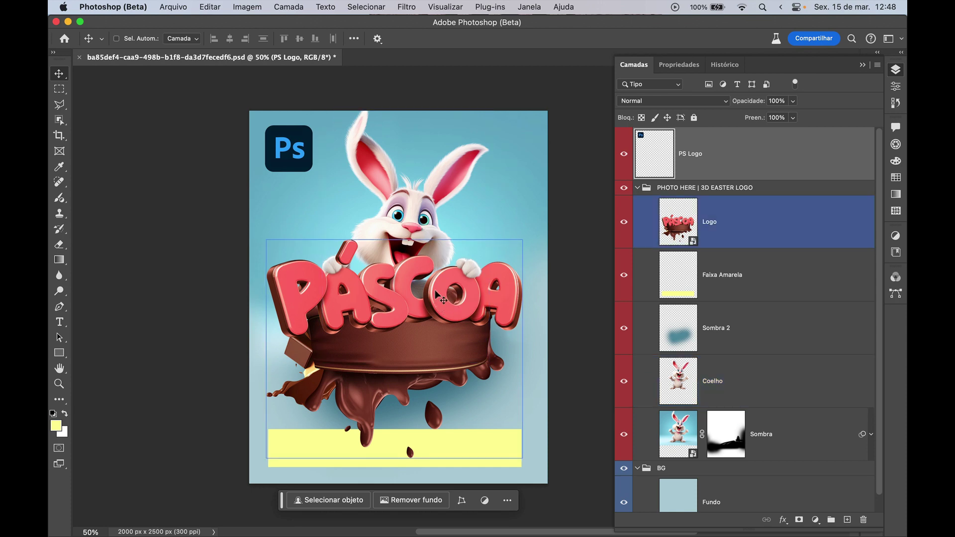
pyautogui.keyDown('ctrl'); pyautogui.click(413, 223); pyautogui.keyUp('ctrl')
pyautogui.keyDown('ctrl'); pyautogui.click(306, 172); pyautogui.keyUp('ctrl')
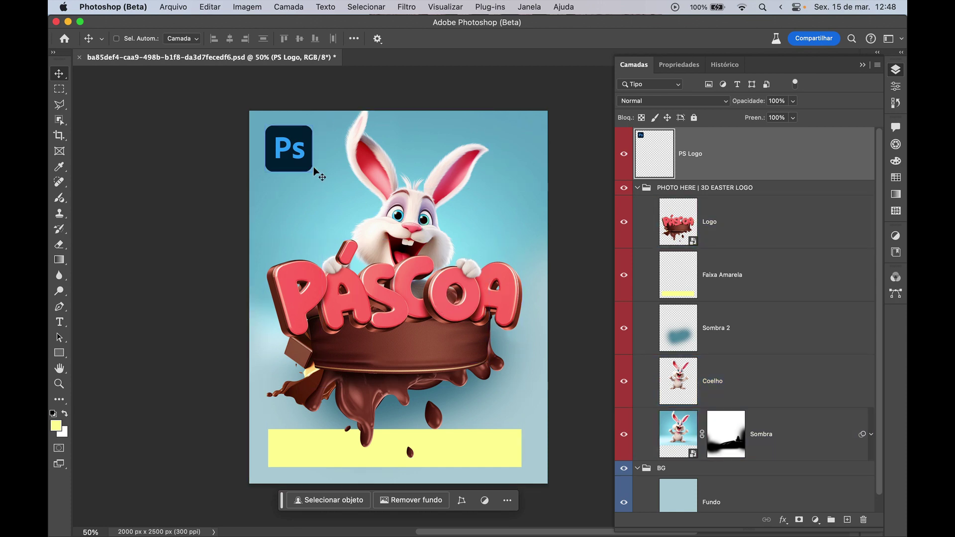
pyautogui.keyDown('ctrl'); pyautogui.click(404, 194); pyautogui.keyUp('ctrl')
pyautogui.click(746, 294)
# Step: Pick the Sombra 2, Fundo and Sombra layers from the poster, then clear the selection
pyautogui.scroll(-1, 746, 298)
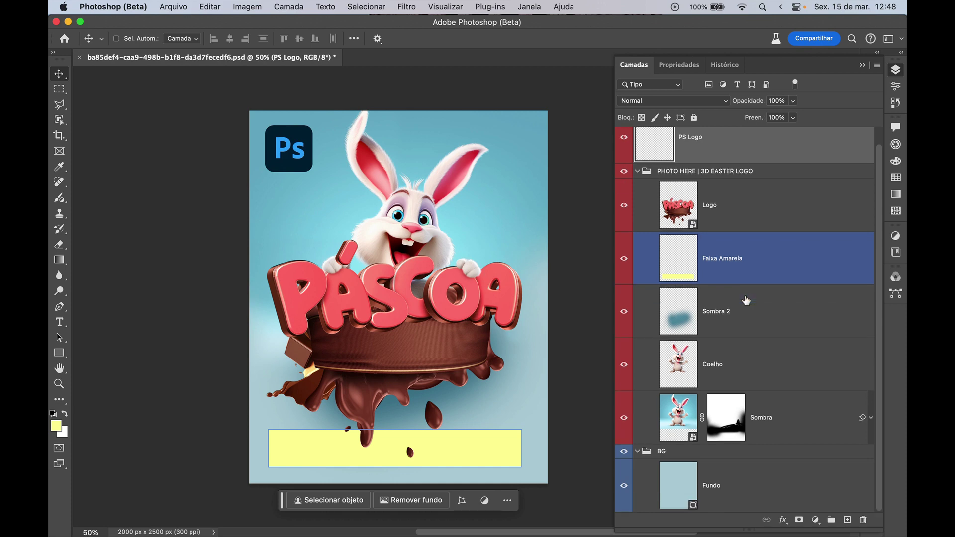
pyautogui.click(747, 300)
pyautogui.moveTo(744, 301)
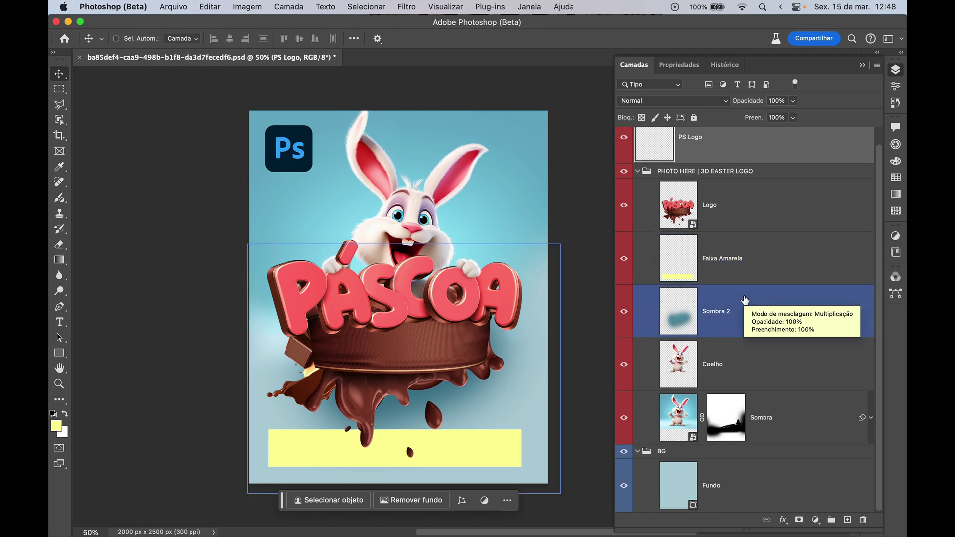
pyautogui.keyDown('ctrl'); pyautogui.click(560, 303); pyautogui.keyUp('ctrl')
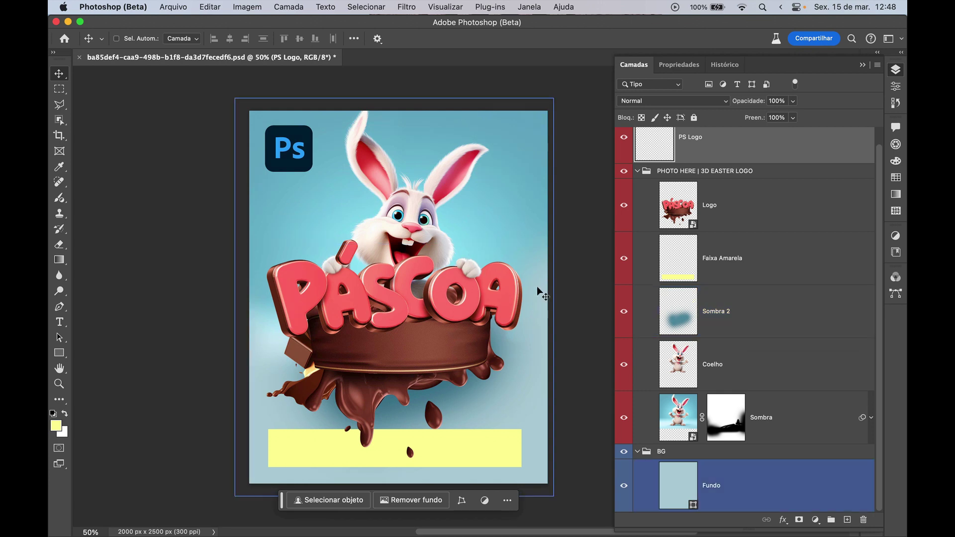
pyautogui.keyDown('ctrl'); pyautogui.click(538, 295); pyautogui.keyUp('ctrl')
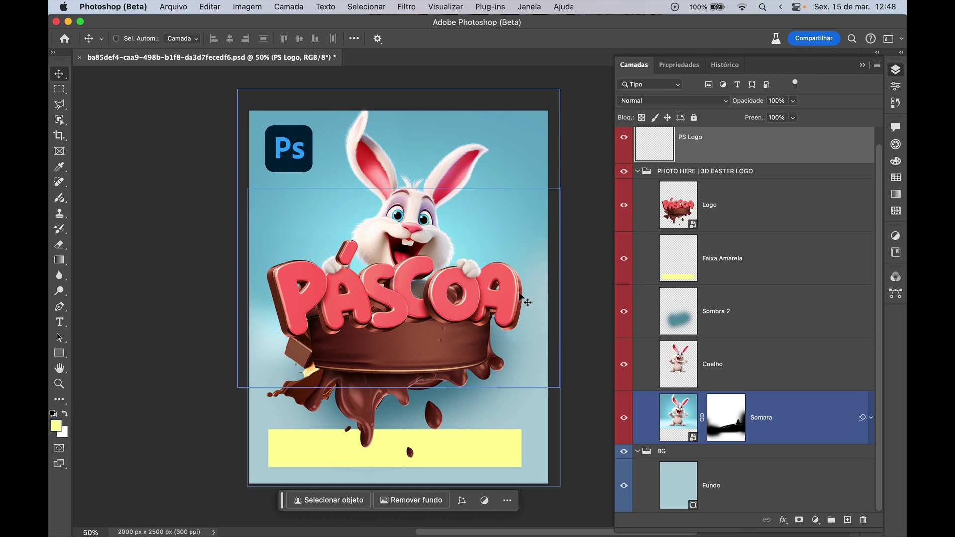
pyautogui.click(585, 306)
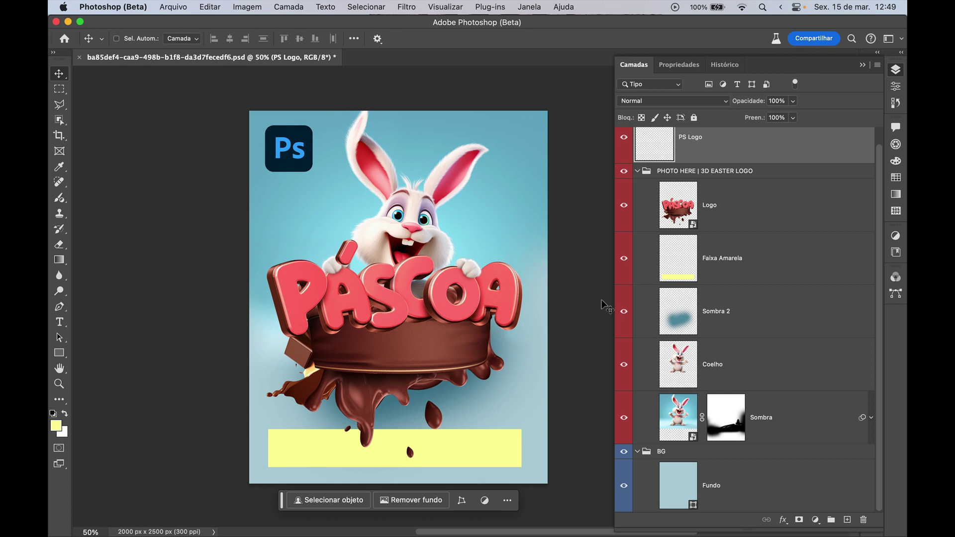
# Step: Click the PÁSCOA logo, bunny, shadow and yellow band in turn, then click empty space
pyautogui.keyDown('super'); pyautogui.click(426, 295); pyautogui.keyUp('super')
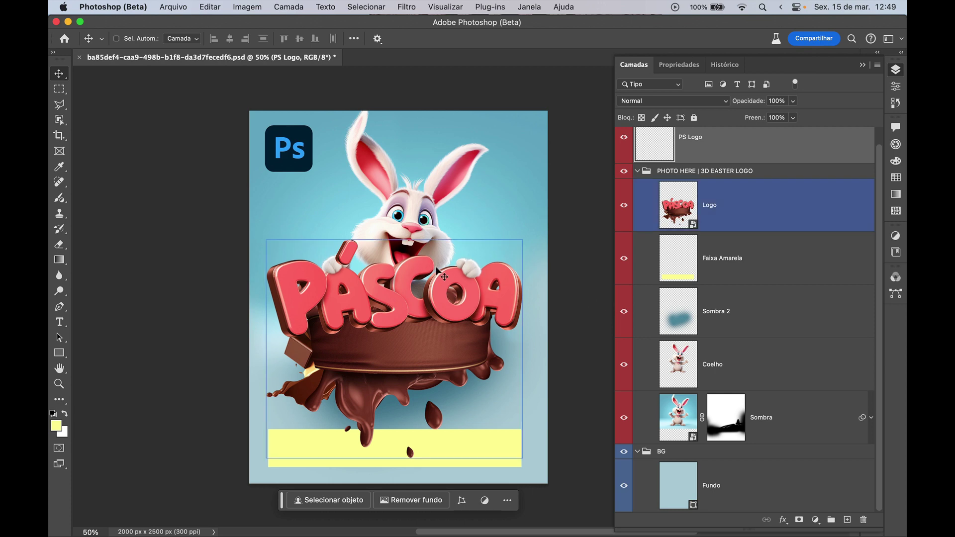
pyautogui.keyDown('super'); pyautogui.click(403, 219); pyautogui.keyUp('super')
pyautogui.keyDown('super'); pyautogui.click(325, 217); pyautogui.keyUp('super')
pyautogui.keyDown('super'); pyautogui.click(393, 448); pyautogui.keyUp('super')
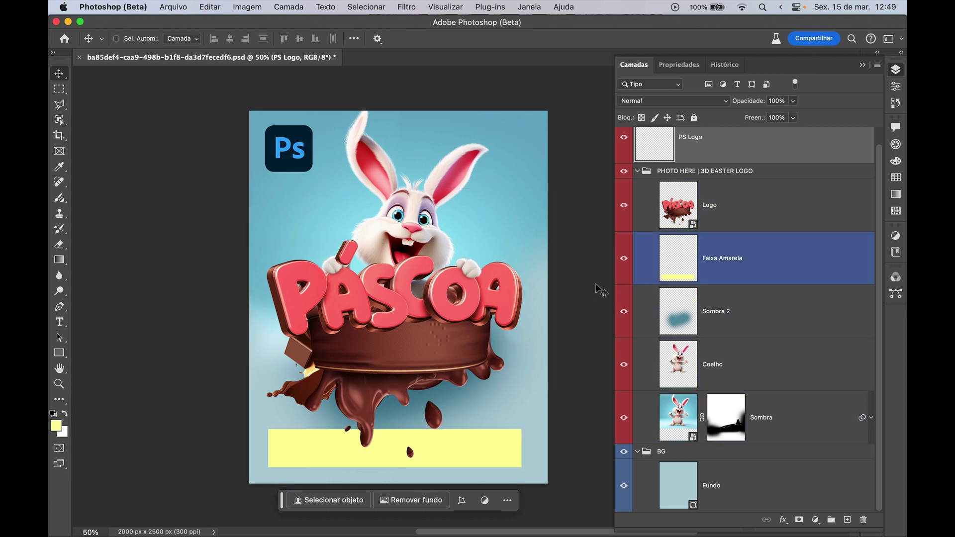
pyautogui.keyDown('super'); pyautogui.click(601, 291); pyautogui.keyUp('super')
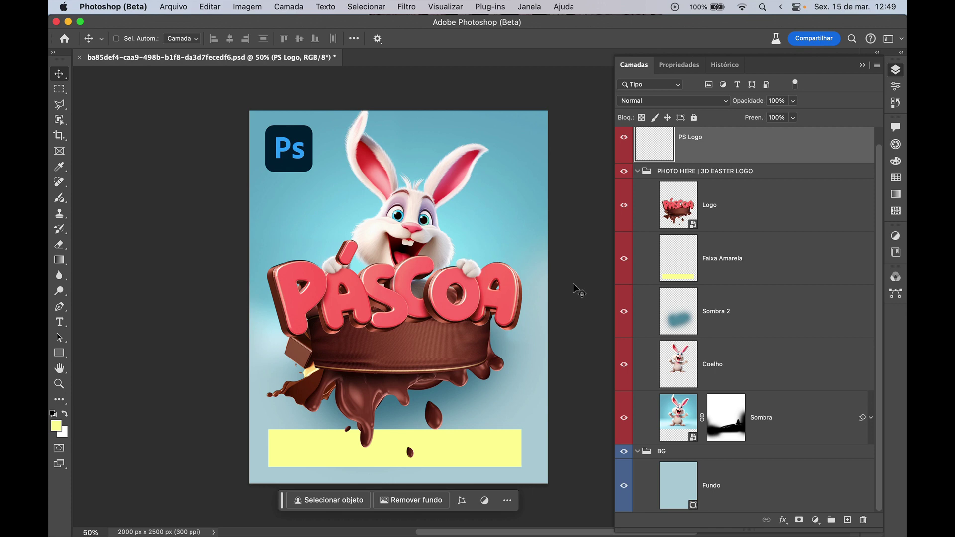